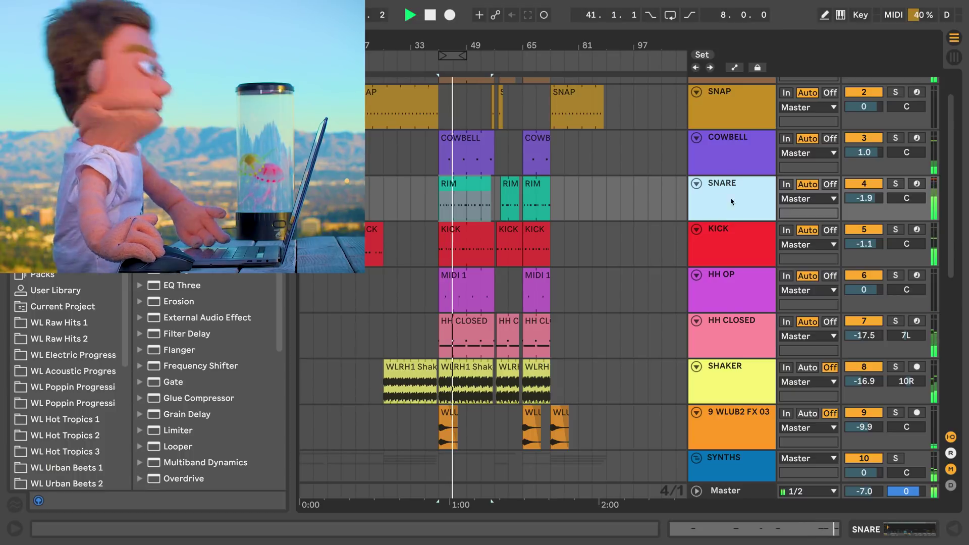
Stop playback, duplicate the SNARE track, load Corpus onto the copy and begin renaming it
{"action": "key", "text": "space"}
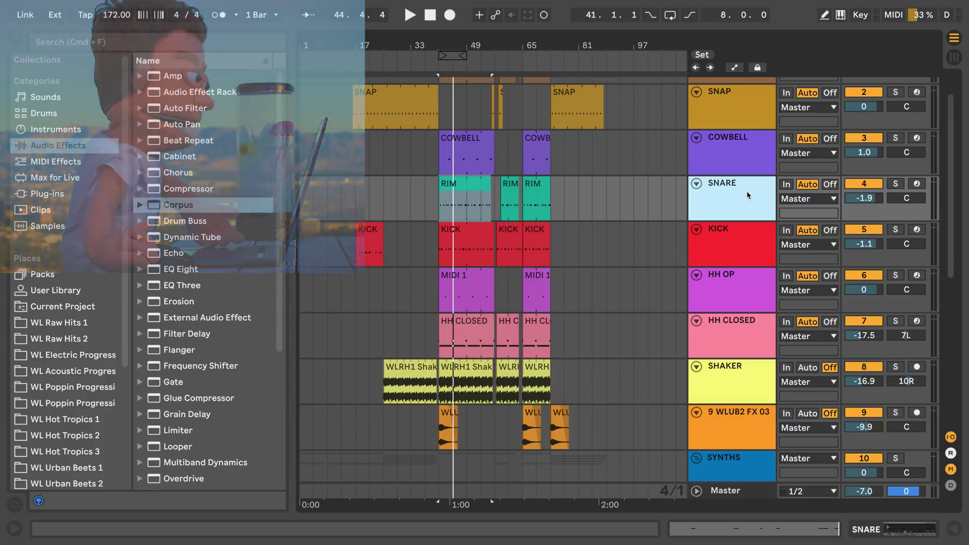
{"action": "key", "text": "super+d"}
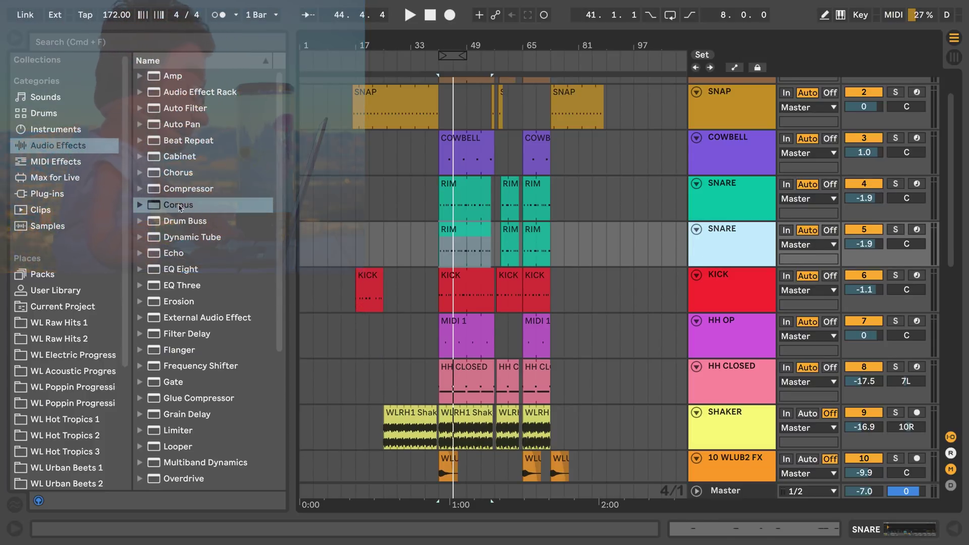
{"action": "left_click", "coordinate": [179, 206]}
{"action": "key", "text": "Return"}
{"action": "left_click", "coordinate": [744, 229]}
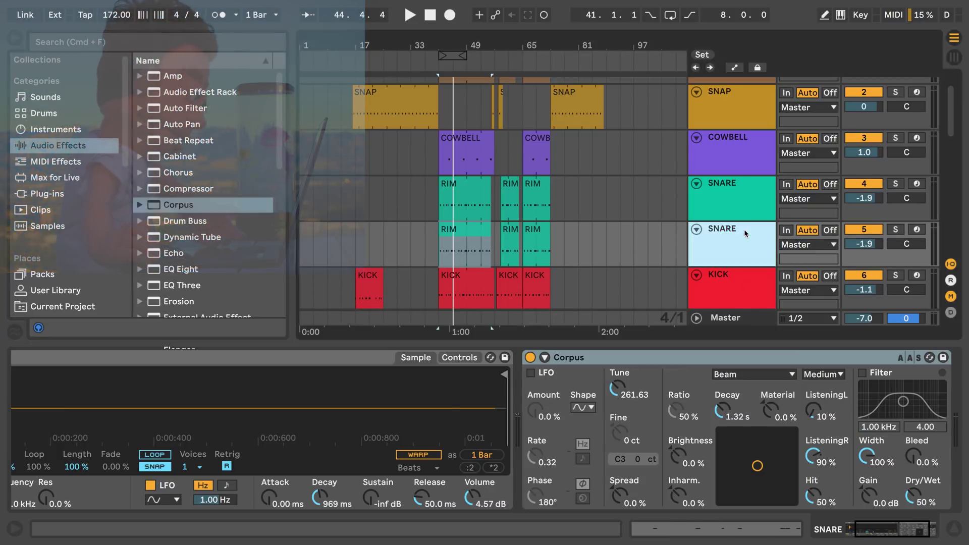
{"action": "key", "text": "super+r"}
Name the duplicate track CORPUS and turn Corpus Dry/Wet up to 100 %
{"action": "type", "text": "CORPUS"}
{"action": "key", "text": "Return"}
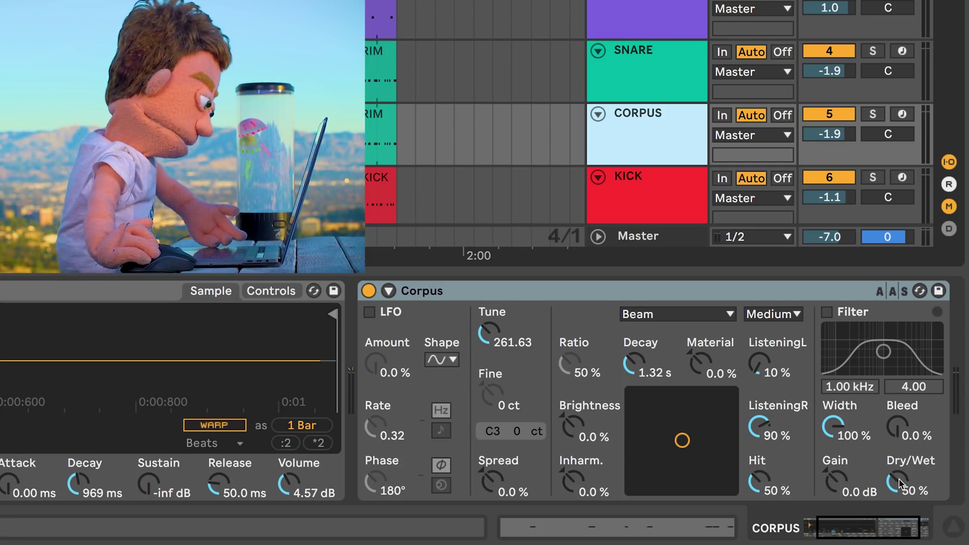
{"action": "left_click_drag", "start_coordinate": [900, 484], "coordinate": [900, 454]}
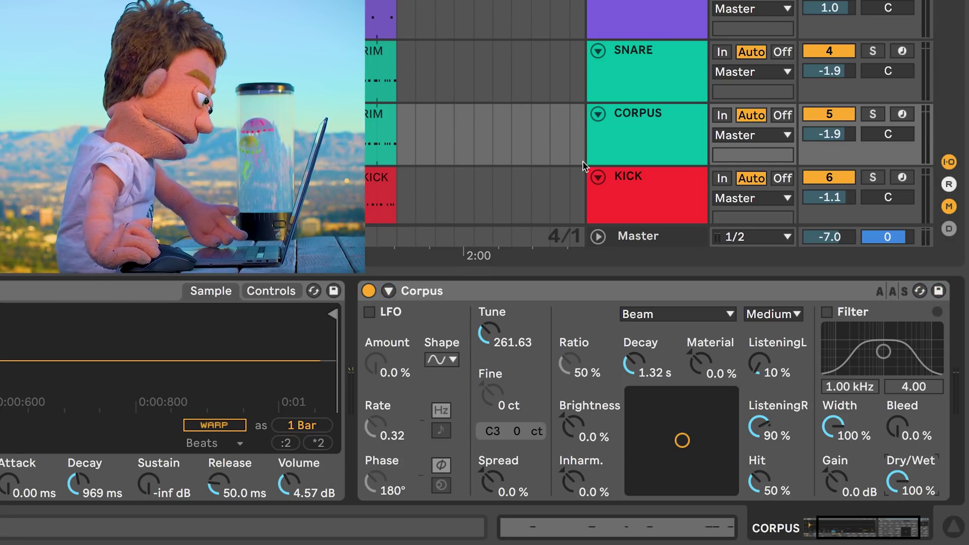
Lower the CORPUS track volume to about -17.0 dB
{"action": "left_click_drag", "start_coordinate": [829, 134], "coordinate": [829, 161]}
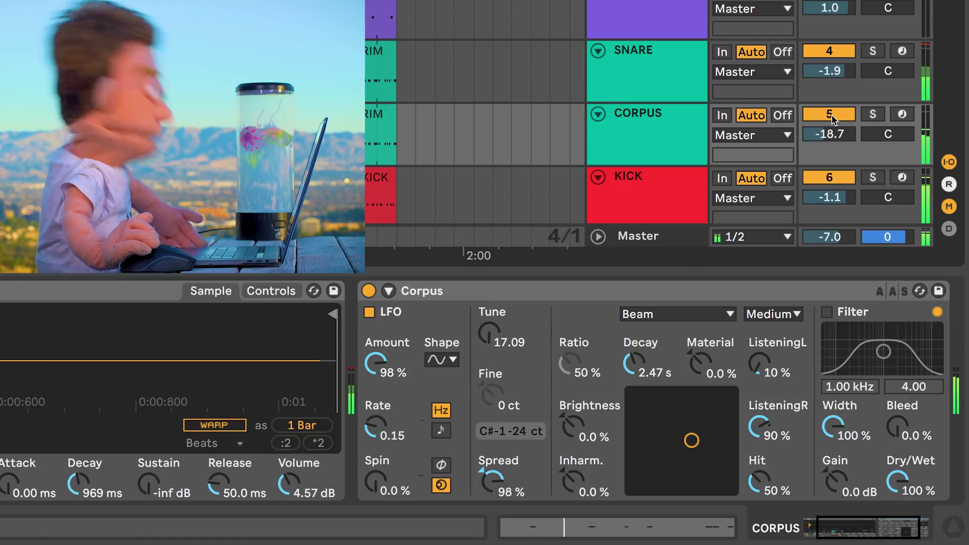
{"action": "left_click_drag", "start_coordinate": [829, 135], "coordinate": [829, 127]}
{"action": "scroll", "coordinate": [381, 420], "scroll_direction": "down", "scroll_amount": 2}
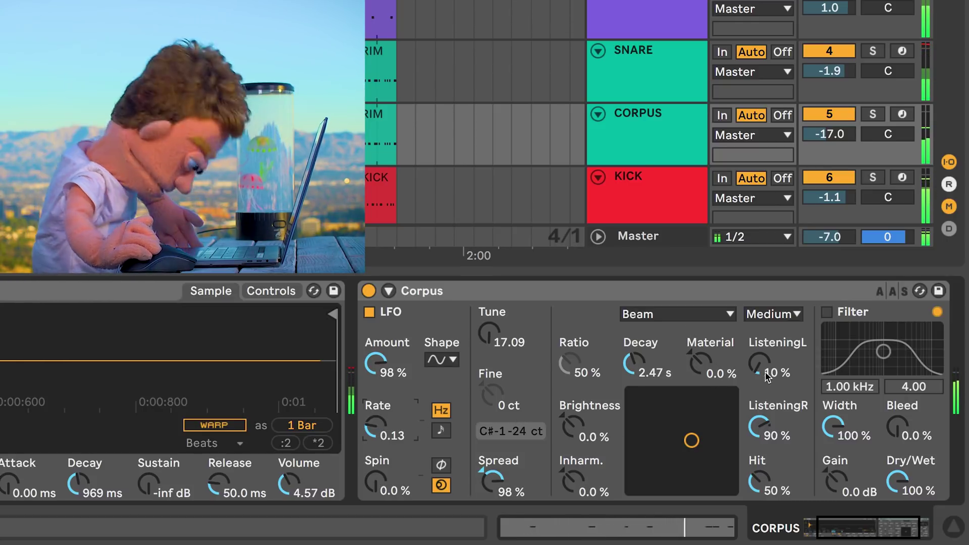
Audition the Marimba and String resonator types with CORPUS soloed, and sweep Tune higher
{"action": "left_click", "coordinate": [662, 315]}
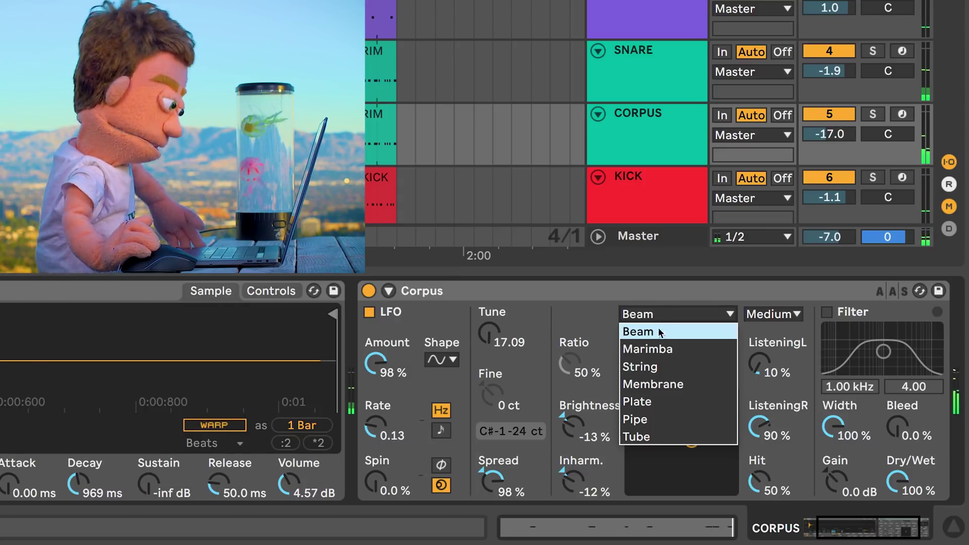
{"action": "left_click", "coordinate": [657, 349]}
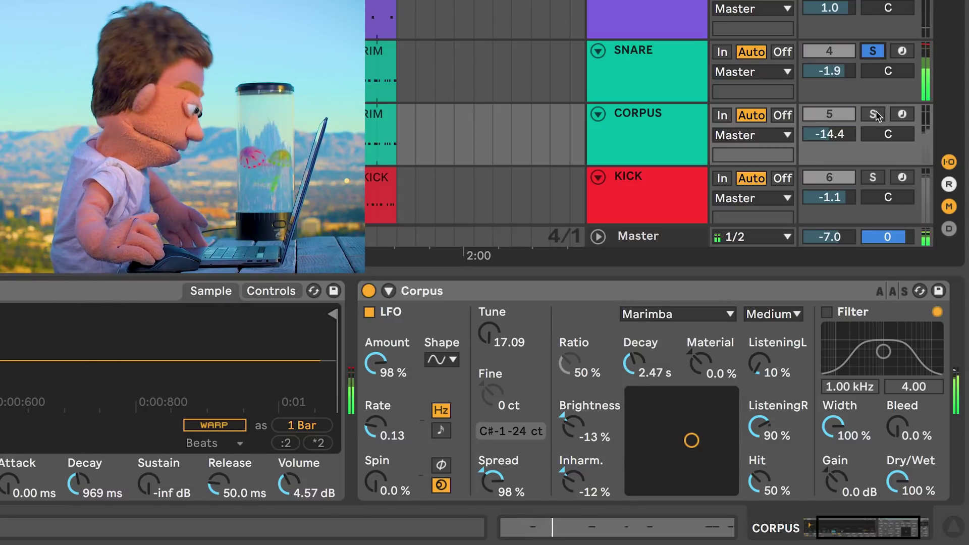
{"action": "left_click", "coordinate": [873, 114]}
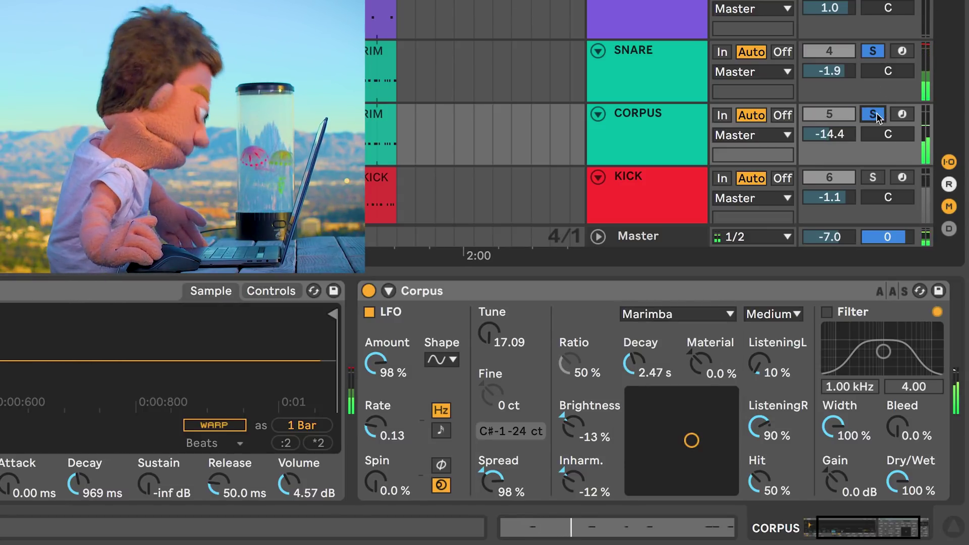
{"action": "left_click", "coordinate": [652, 313]}
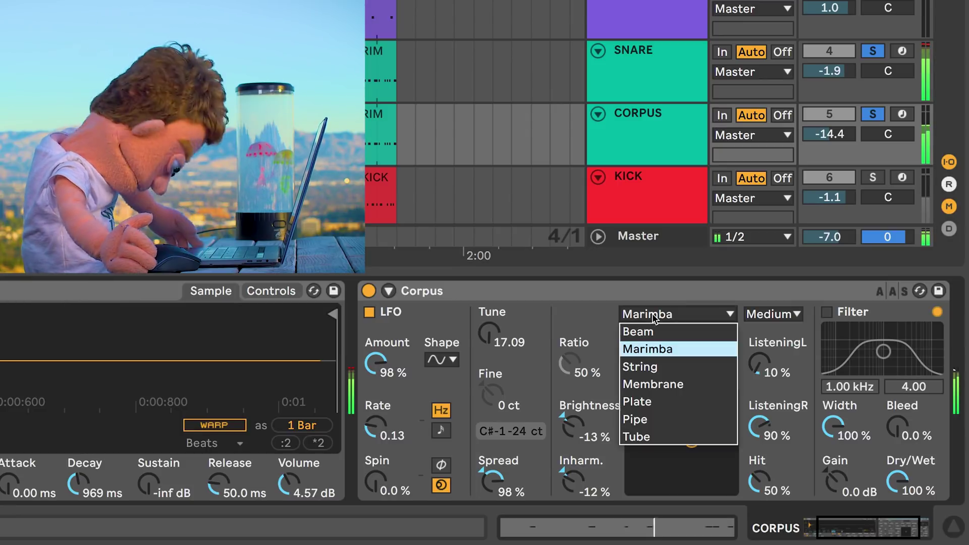
{"action": "left_click", "coordinate": [650, 368]}
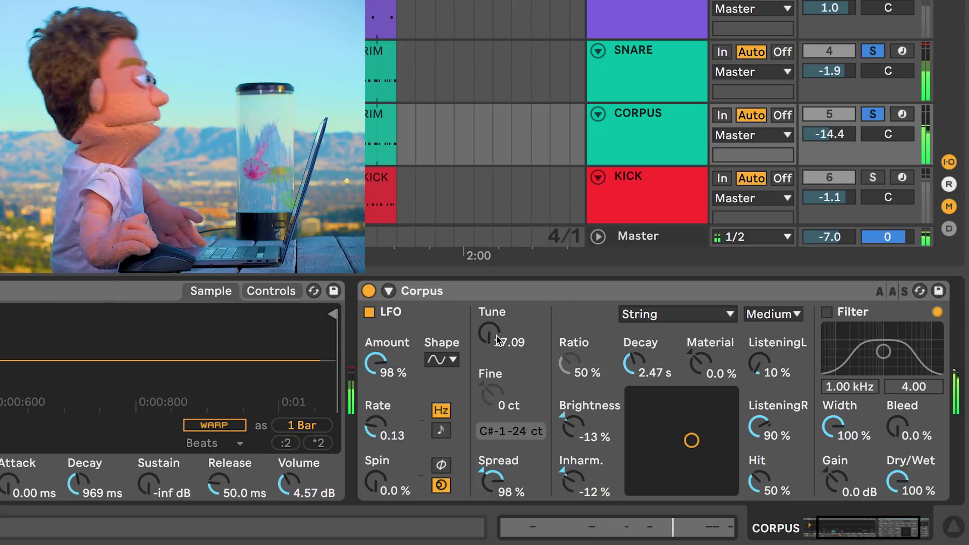
{"action": "mouse_move", "coordinate": [492, 341]}
{"action": "left_mouse_down"}
{"action": "mouse_move", "coordinate": [492, 328]}
{"action": "mouse_move", "coordinate": [492, 354]}
{"action": "mouse_move", "coordinate": [492, 323]}
{"action": "mouse_move", "coordinate": [491, 337]}
{"action": "left_mouse_up"}
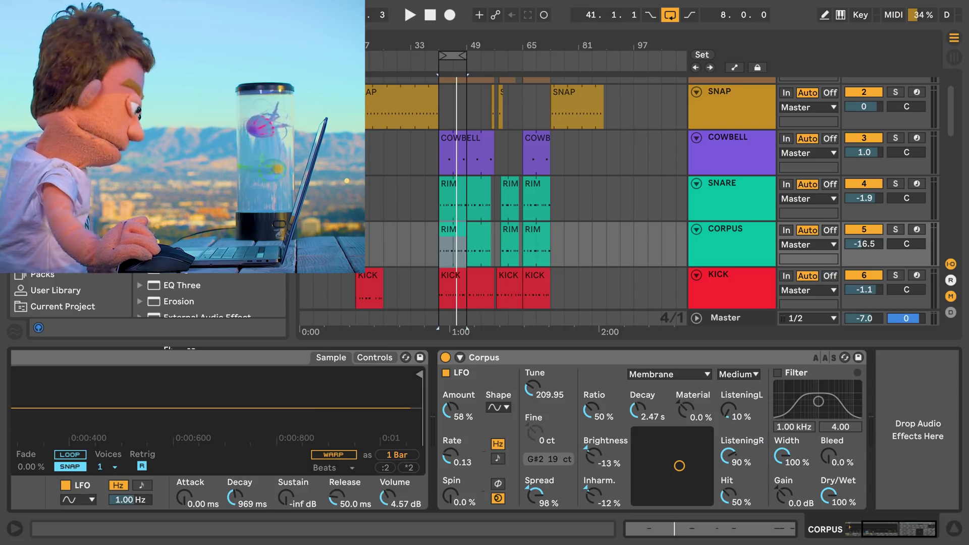
Drop a Compressor from the browser right after Corpus on the CORPUS track
{"action": "left_click", "coordinate": [738, 227]}
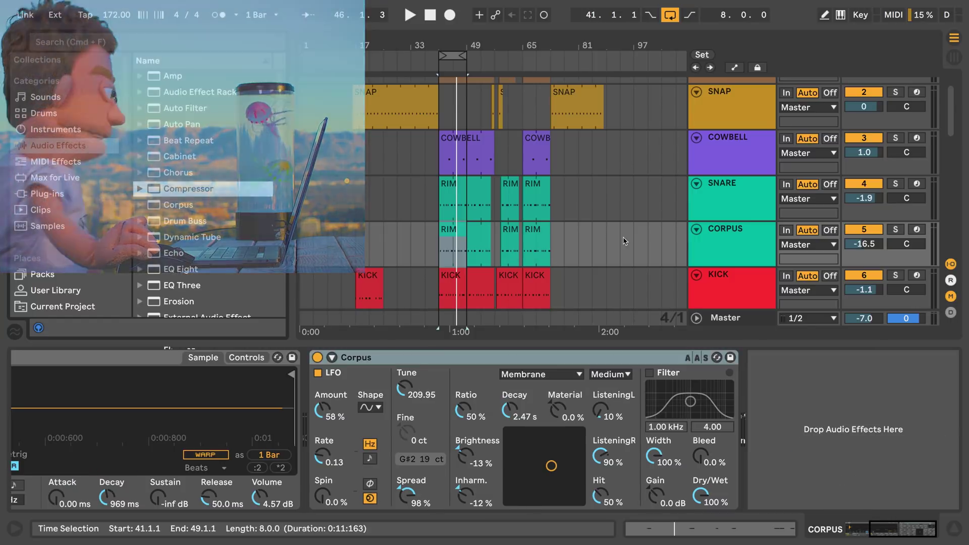
{"action": "left_click", "coordinate": [723, 233]}
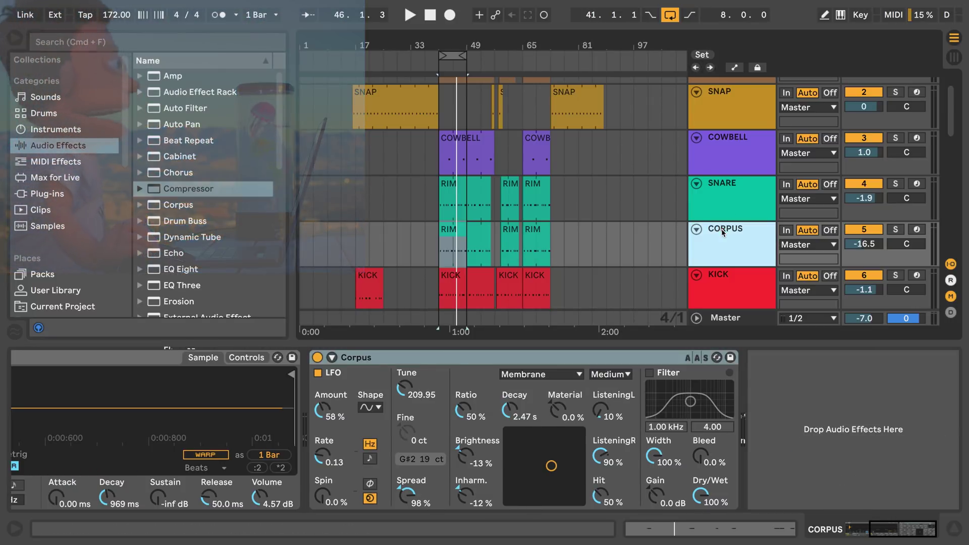
{"action": "left_click_drag", "start_coordinate": [182, 190], "coordinate": [797, 382]}
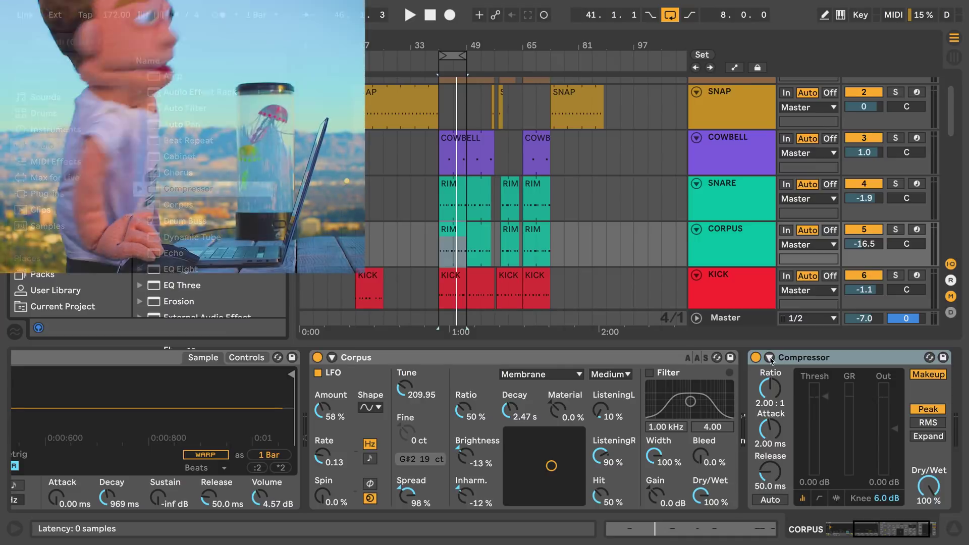
Enable the Compressor's sidechain and bring up its Audio From source list
{"action": "left_click", "coordinate": [769, 357]}
{"action": "left_click", "coordinate": [769, 376]}
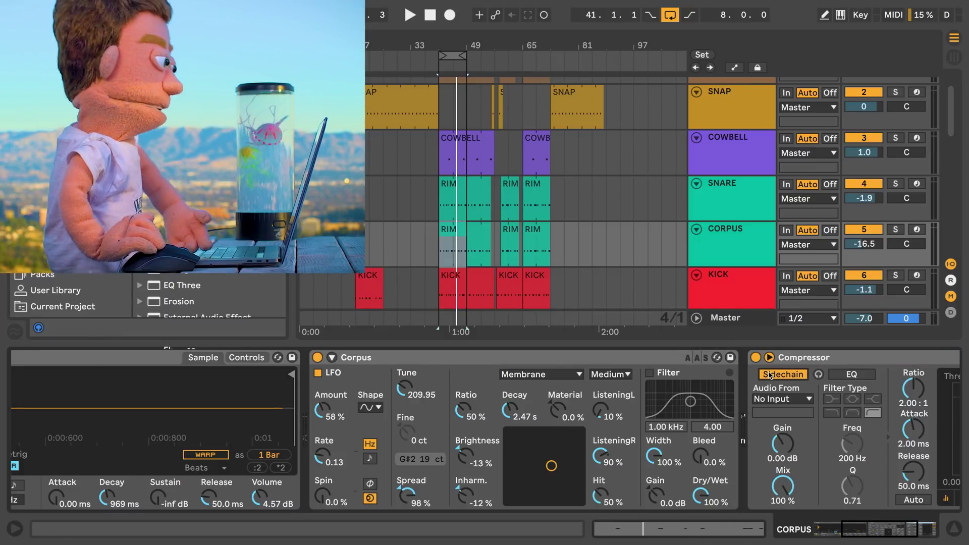
{"action": "left_click", "coordinate": [781, 399]}
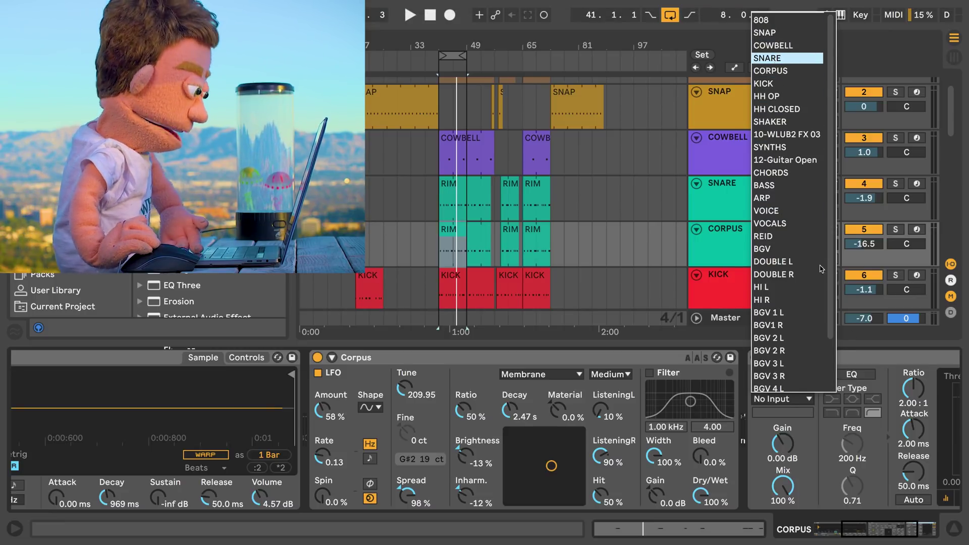
Key the Compressor from SNARE, drop its threshold to -17.1 dB, and widen the Corpus filter
{"action": "key", "text": "Return"}
{"action": "scroll", "coordinate": [678, 388], "scroll_direction": "right", "scroll_amount": 5}
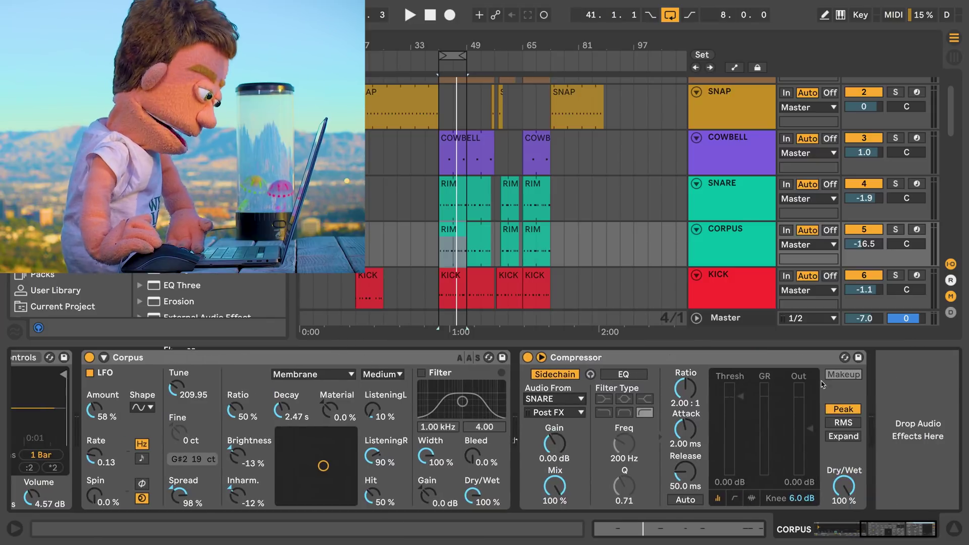
{"action": "left_click_drag", "start_coordinate": [749, 410], "coordinate": [765, 428]}
{"action": "key", "text": "space"}
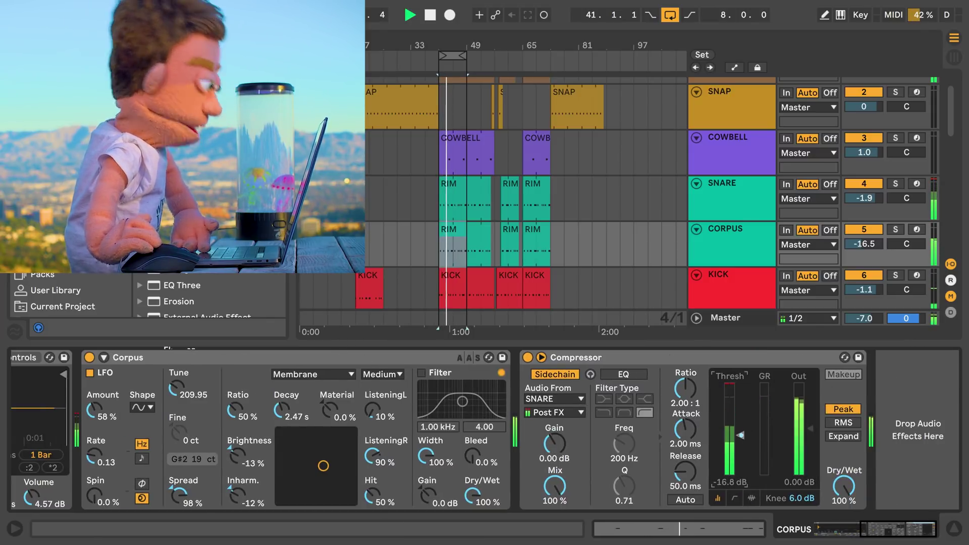
{"action": "left_click_drag", "start_coordinate": [764, 428], "coordinate": [765, 463]}
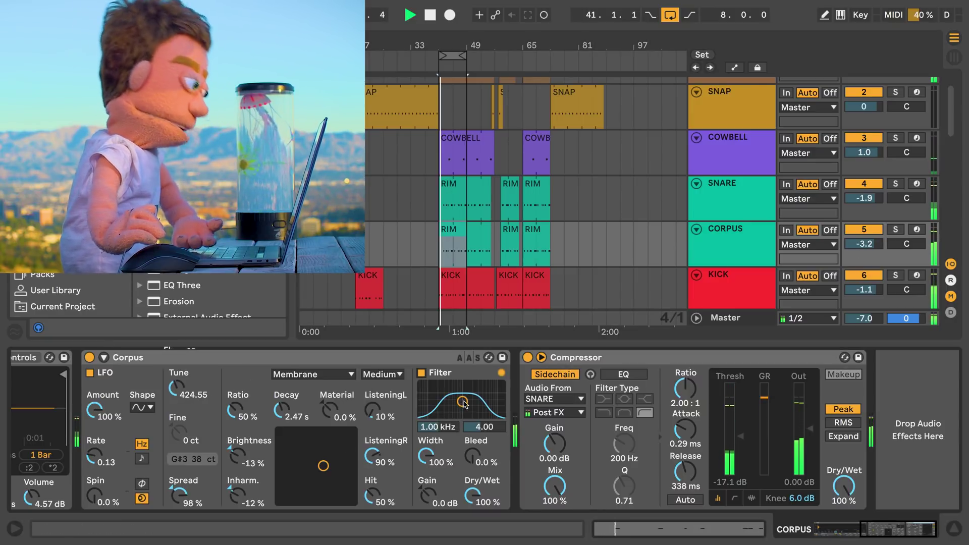
{"action": "left_click_drag", "start_coordinate": [463, 401], "coordinate": [473, 412]}
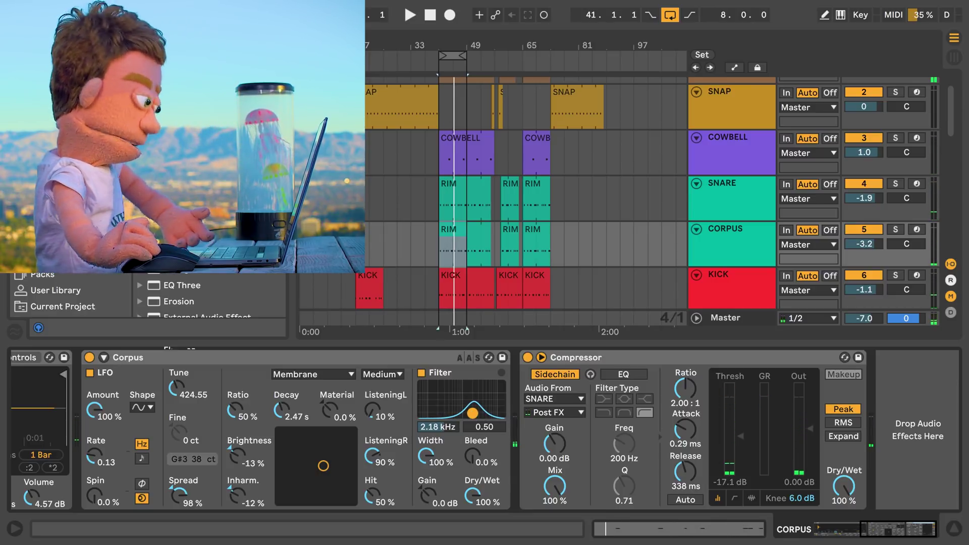
Raise the Corpus filter to 2.48 kHz and slightly lower the CORPUS track volume
{"action": "left_click_drag", "start_coordinate": [472, 412], "coordinate": [475, 415]}
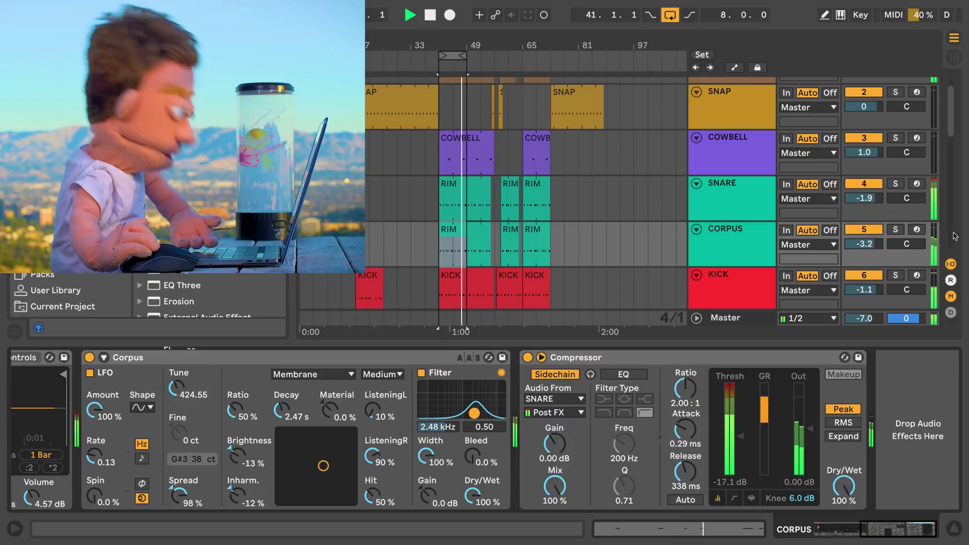
{"action": "left_click_drag", "start_coordinate": [864, 244], "coordinate": [864, 247]}
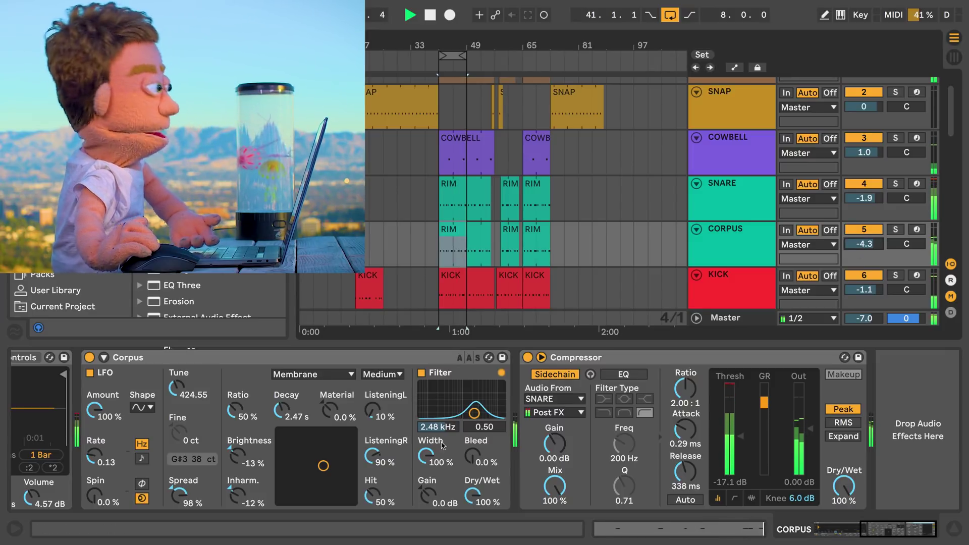
{"action": "scroll", "coordinate": [717, 175], "scroll_direction": "up", "scroll_amount": 2}
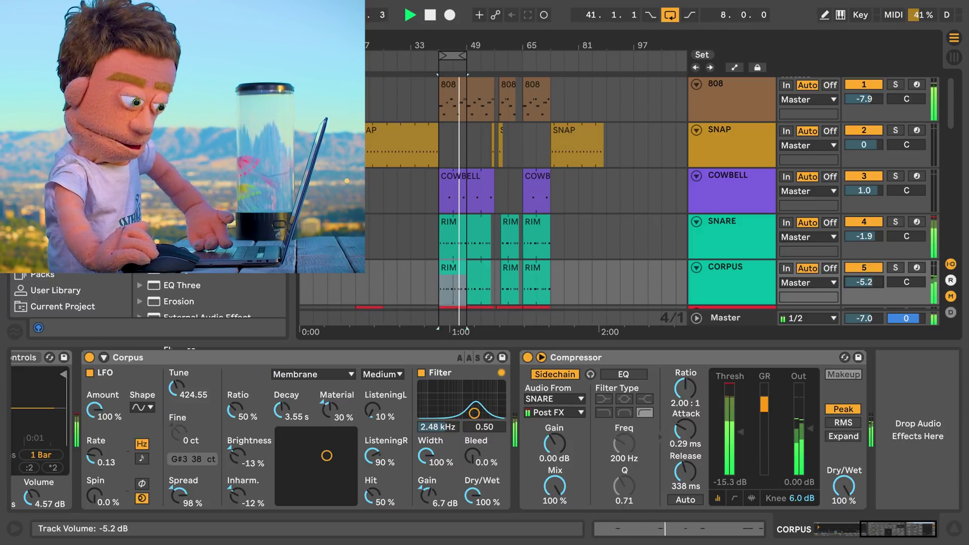
Pull the CORPUS volume field down to -12.7 dB while the beat plays
{"action": "mouse_move", "coordinate": [863, 282]}
{"action": "left_mouse_down"}
{"action": "mouse_move", "coordinate": [864, 297]}
{"action": "mouse_move", "coordinate": [868, 281]}
{"action": "left_mouse_up"}
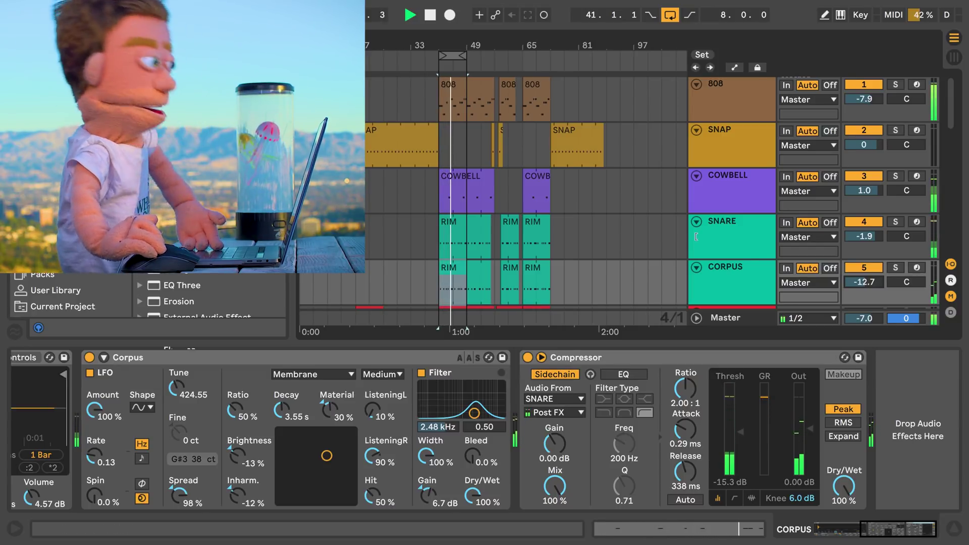
Disable arrangement looping, drop CORPUS to -13.9 dB, and stretch Corpus decay to 4.85 s
{"action": "left_click", "coordinate": [670, 15]}
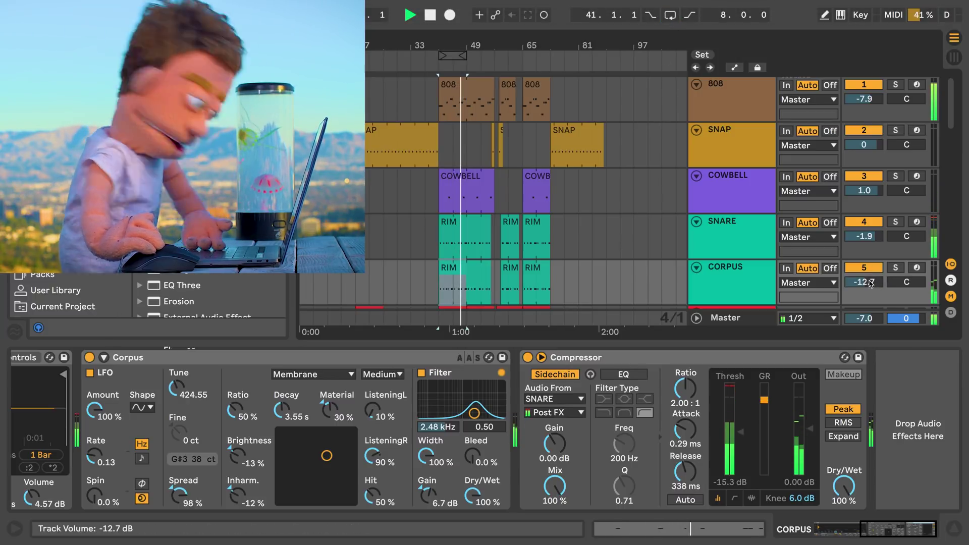
{"action": "left_click_drag", "start_coordinate": [868, 283], "coordinate": [868, 289]}
{"action": "scroll", "coordinate": [509, 212], "scroll_direction": "down", "scroll_amount": 10}
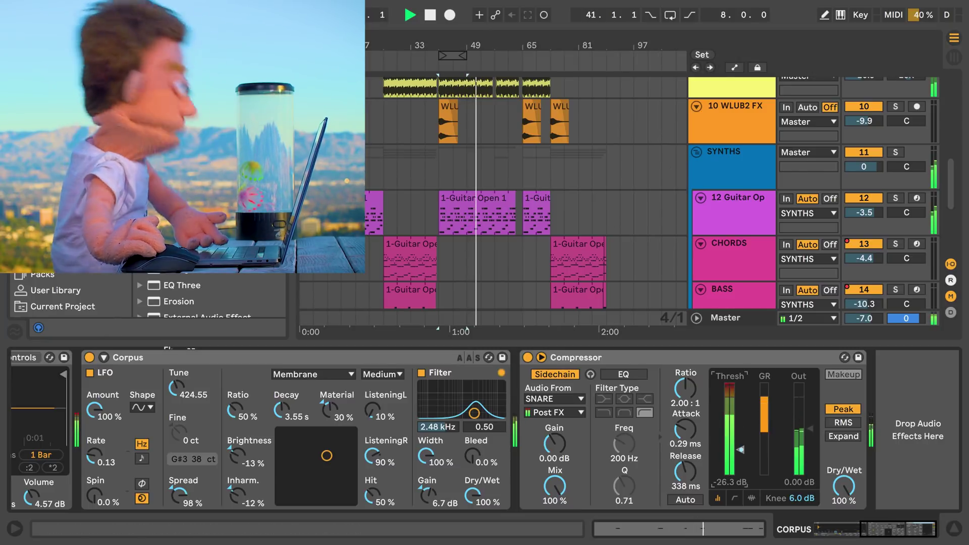
{"action": "scroll", "coordinate": [609, 141], "scroll_direction": "up", "scroll_amount": 4}
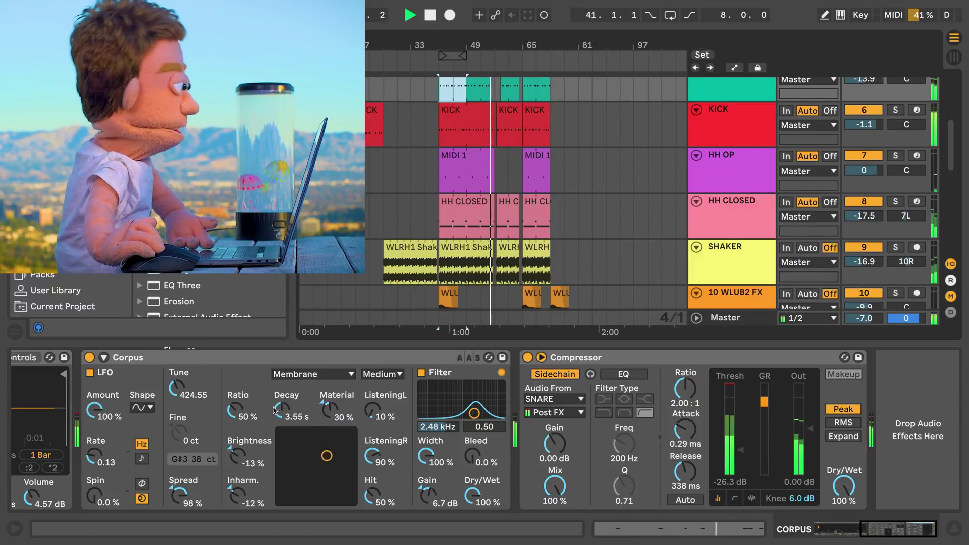
{"action": "left_click_drag", "start_coordinate": [275, 409], "coordinate": [275, 393]}
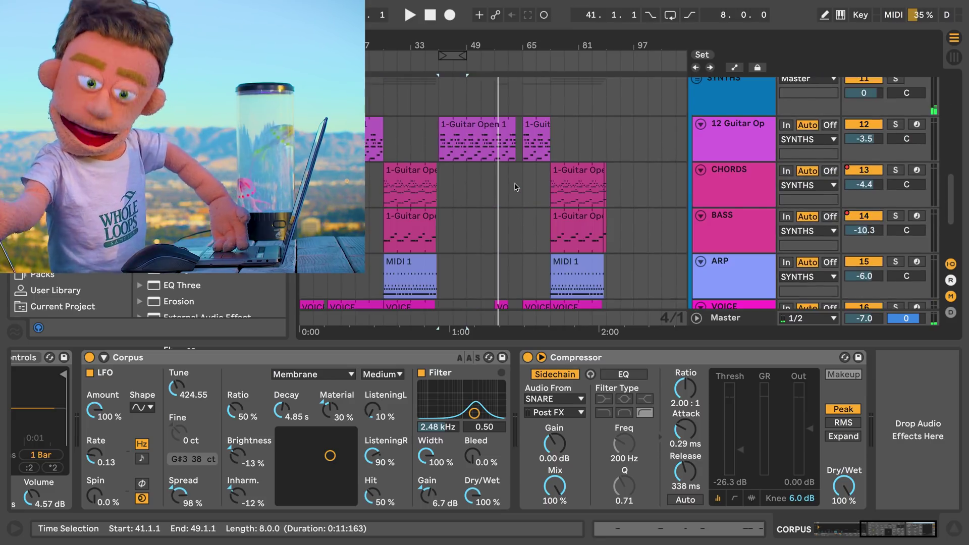
Add a Corpus to the end of the 12 Guitar Op chain and group it into an Audio Effect Rack
{"action": "left_click", "coordinate": [477, 141]}
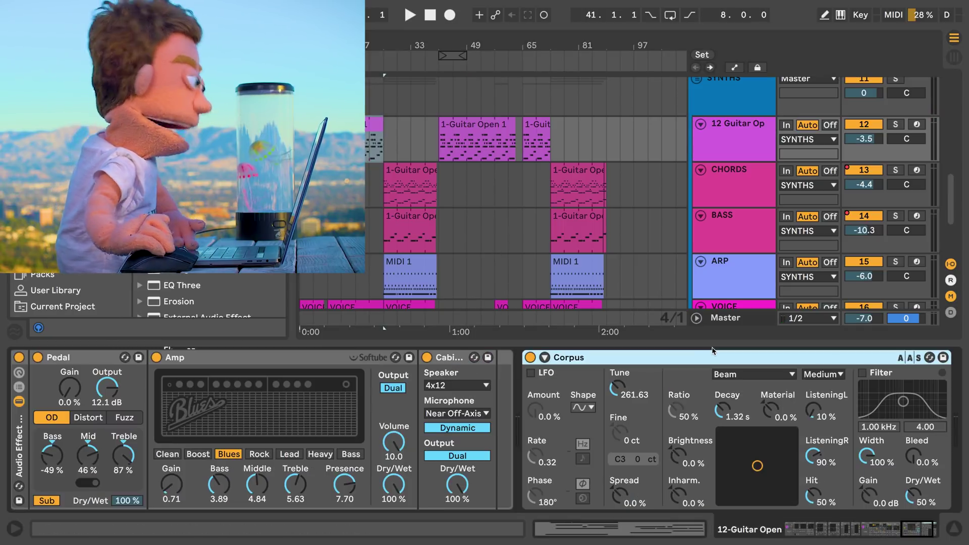
{"action": "left_click_drag", "start_coordinate": [177, 188], "coordinate": [711, 355]}
{"action": "key", "text": "ctrl+g"}
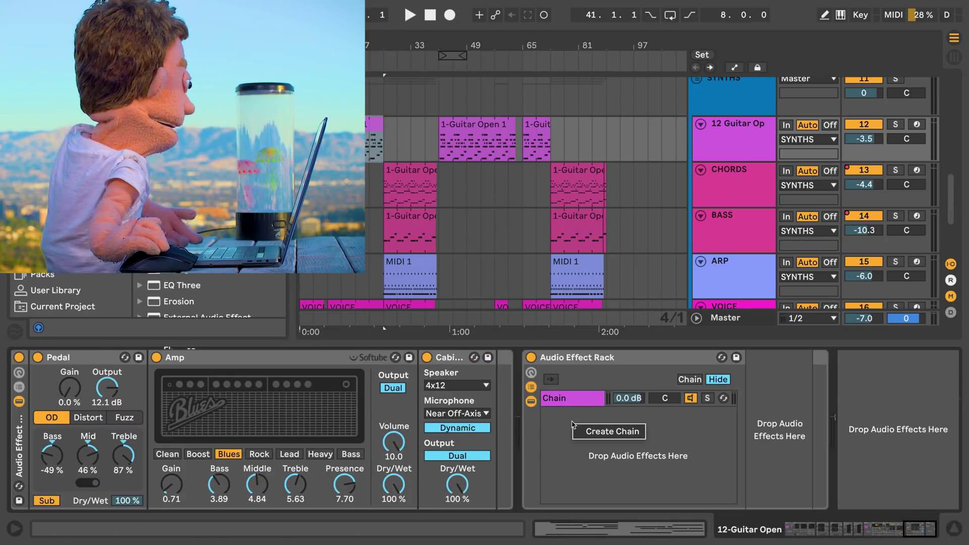
Add an empty chain named DRY and rename the Corpus chain CORPUS
{"action": "left_click", "coordinate": [586, 431]}
{"action": "type", "text": "DRY"}
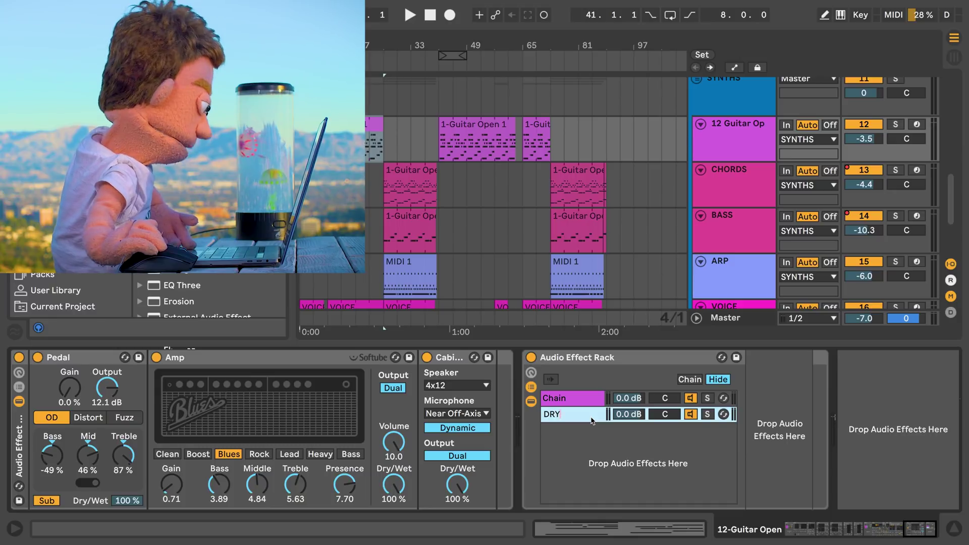
{"action": "left_click", "coordinate": [589, 399]}
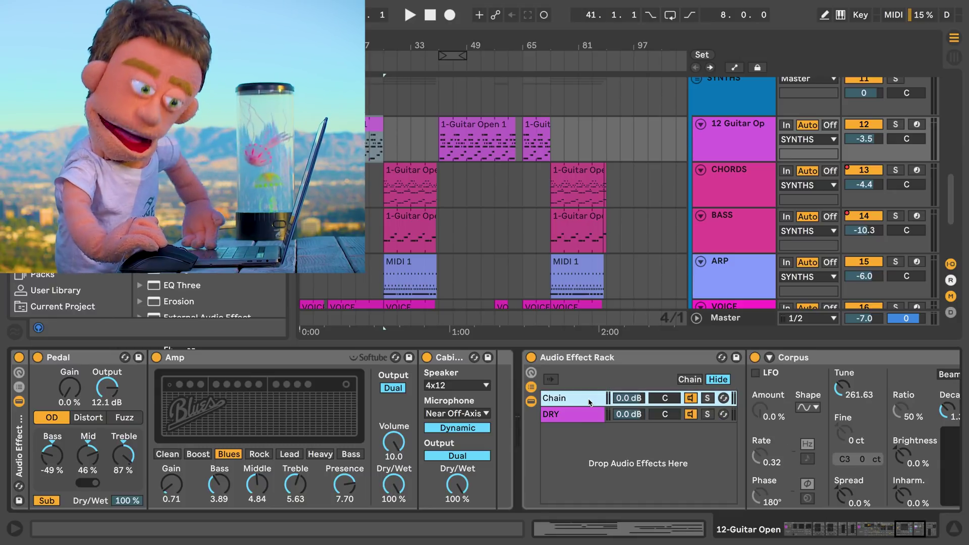
{"action": "key", "text": "ctrl+r"}
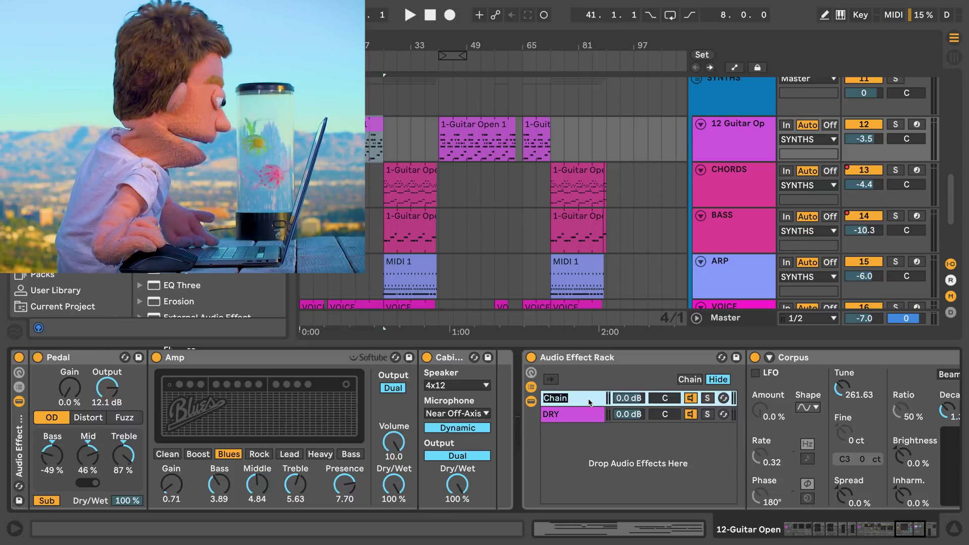
{"action": "type", "text": "CORPUS"}
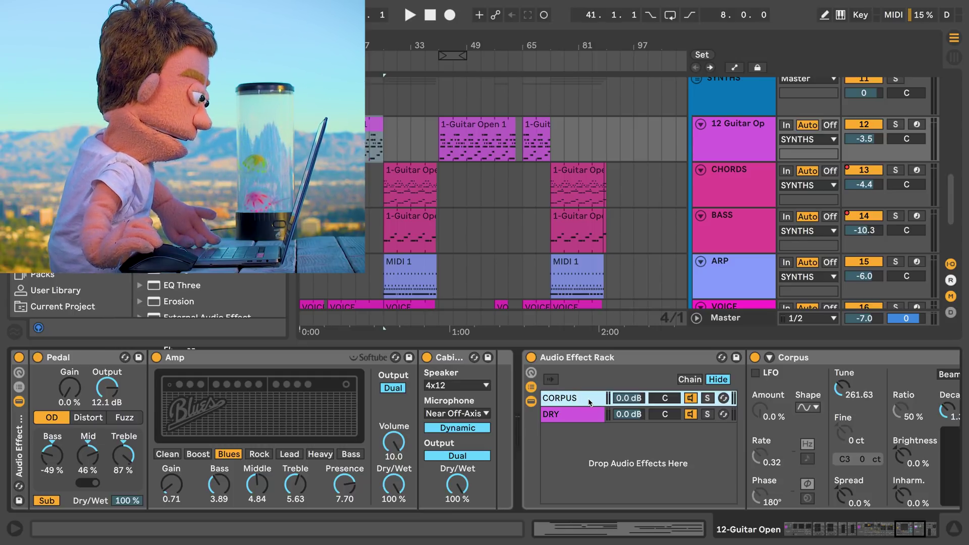
Switch the guitar Corpus resonator to Pipe and tune it down to C-1 (16.35)
{"action": "left_click", "coordinate": [606, 358]}
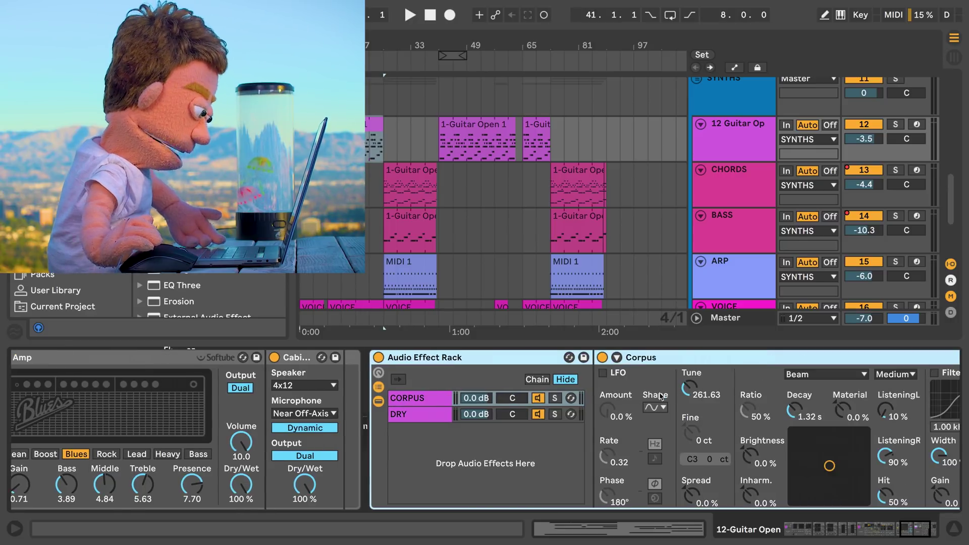
{"action": "scroll", "coordinate": [686, 404], "scroll_direction": "right", "scroll_amount": 2}
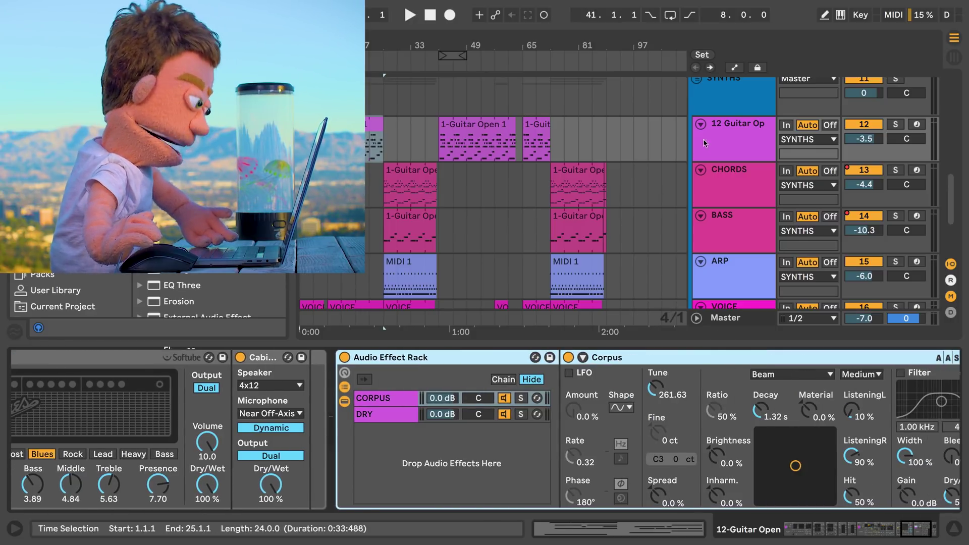
{"action": "left_click", "coordinate": [804, 377]}
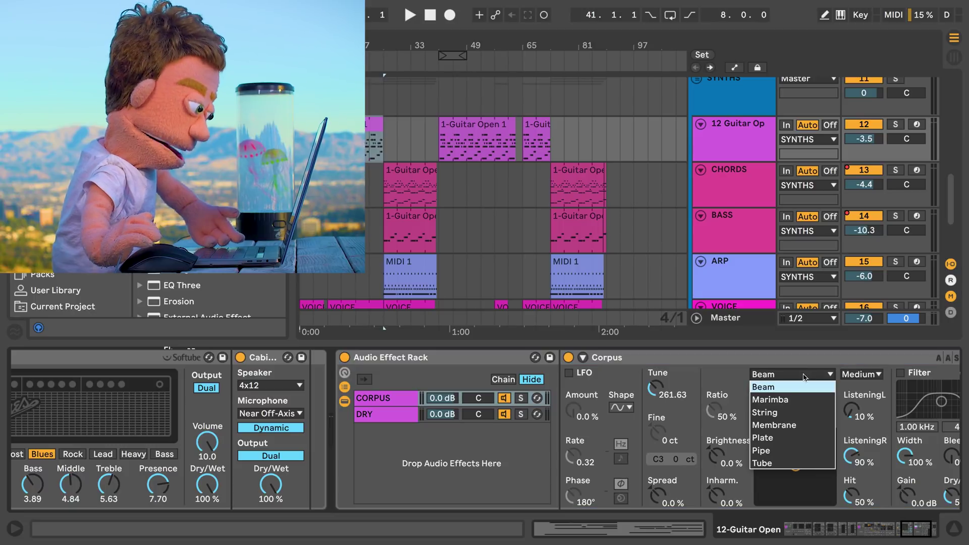
{"action": "left_click", "coordinate": [772, 447]}
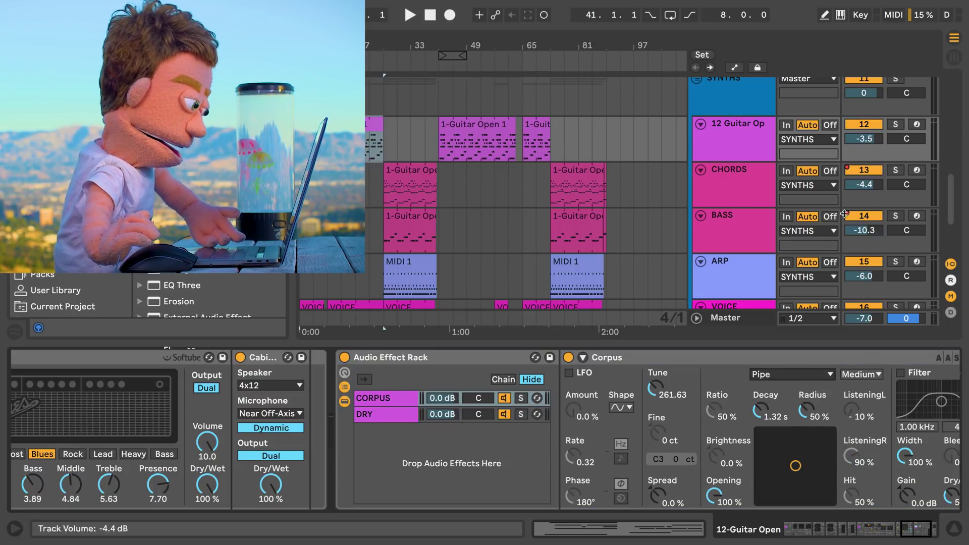
{"action": "left_click_drag", "start_coordinate": [694, 393], "coordinate": [884, 165]}
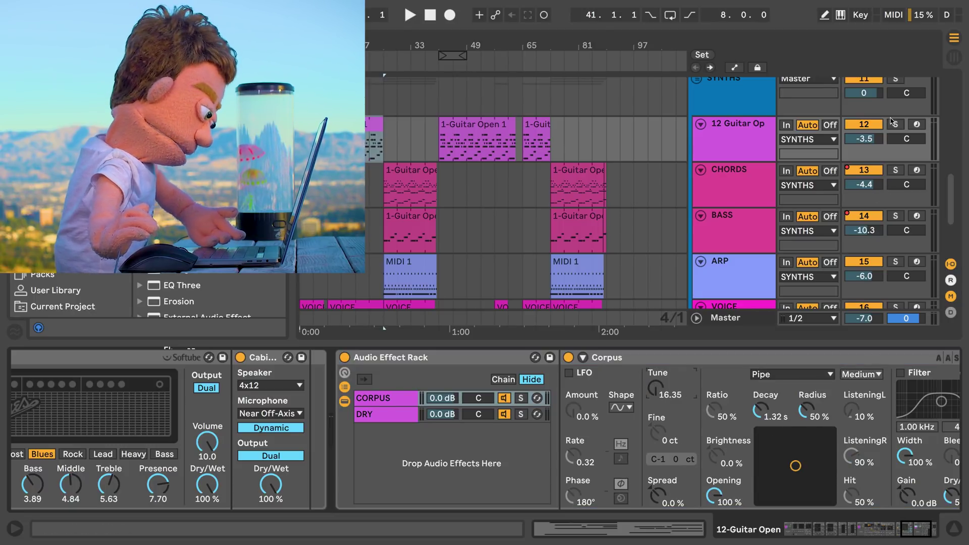
Solo the guitar track, enable the Corpus LFO, play, and mute the CORPUS chain to compare
{"action": "left_click", "coordinate": [894, 123]}
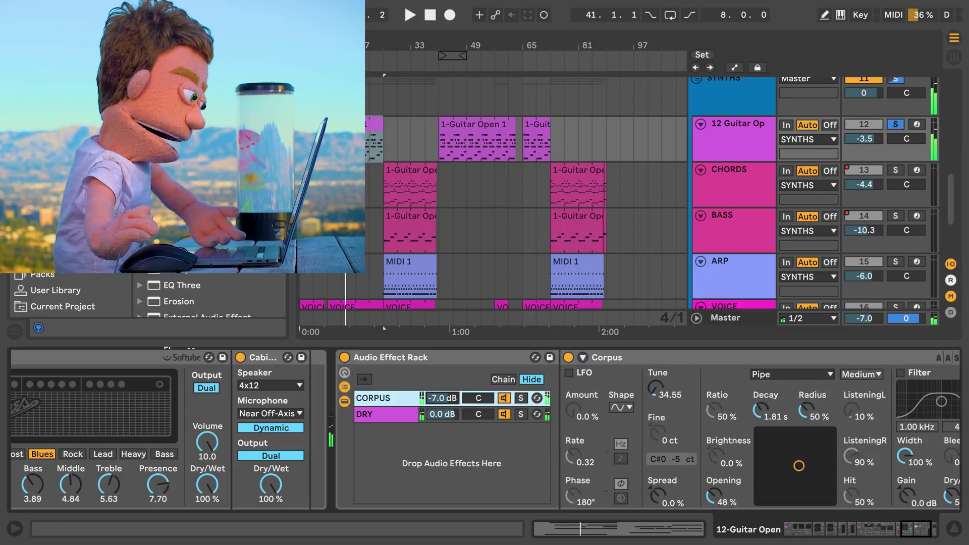
{"action": "left_click", "coordinate": [570, 373]}
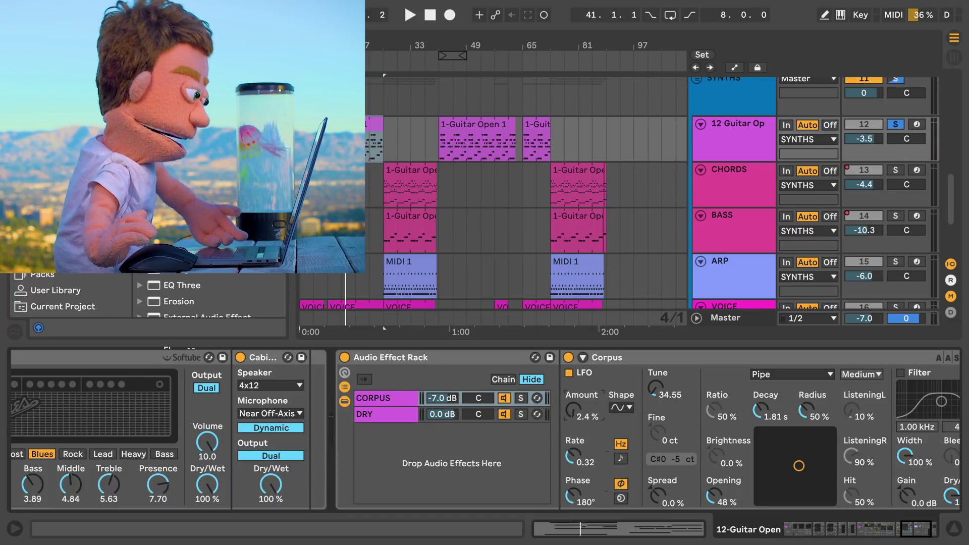
{"action": "key", "text": "space"}
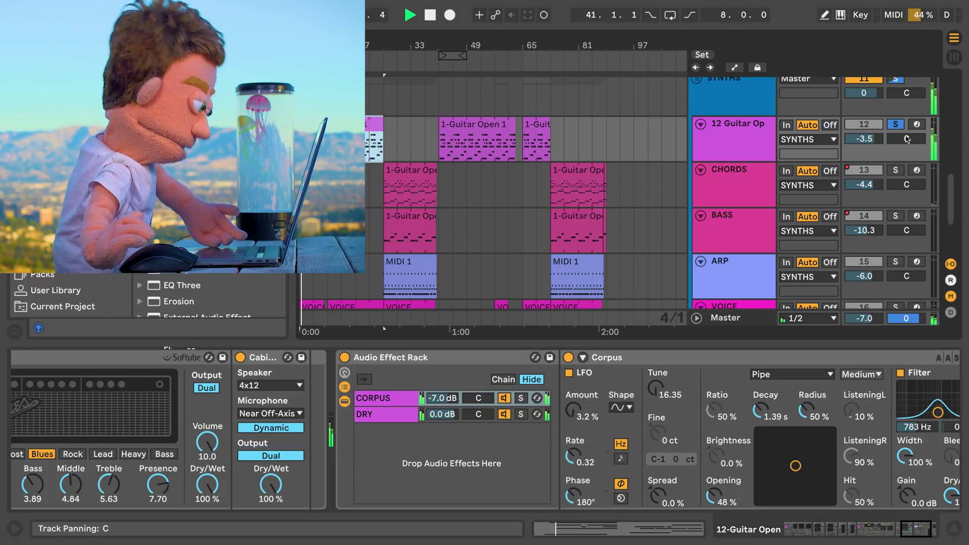
{"action": "left_click", "coordinate": [503, 398]}
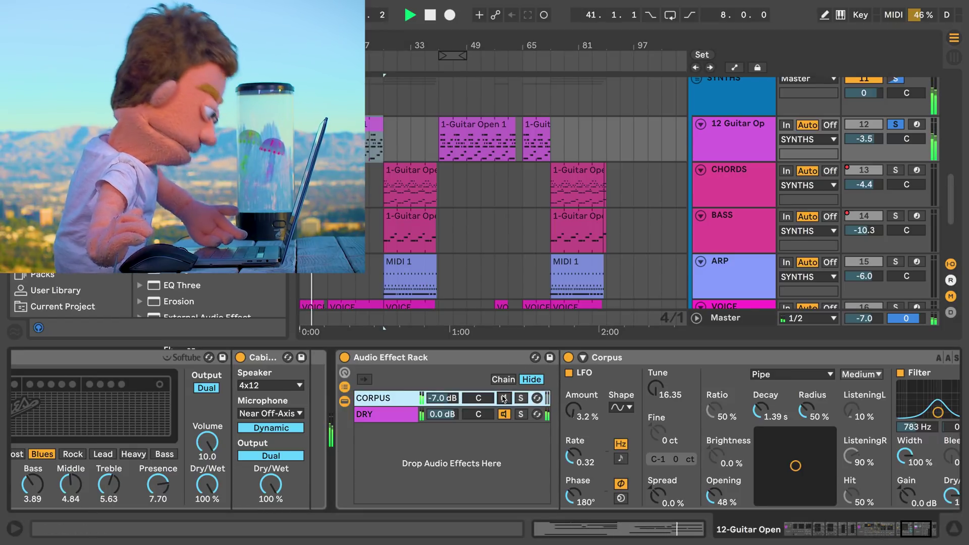
Unmute the CORPUS chain and pull its volume down to about -19.0 dB
{"action": "left_click", "coordinate": [504, 398]}
{"action": "left_click_drag", "start_coordinate": [442, 398], "coordinate": [442, 416]}
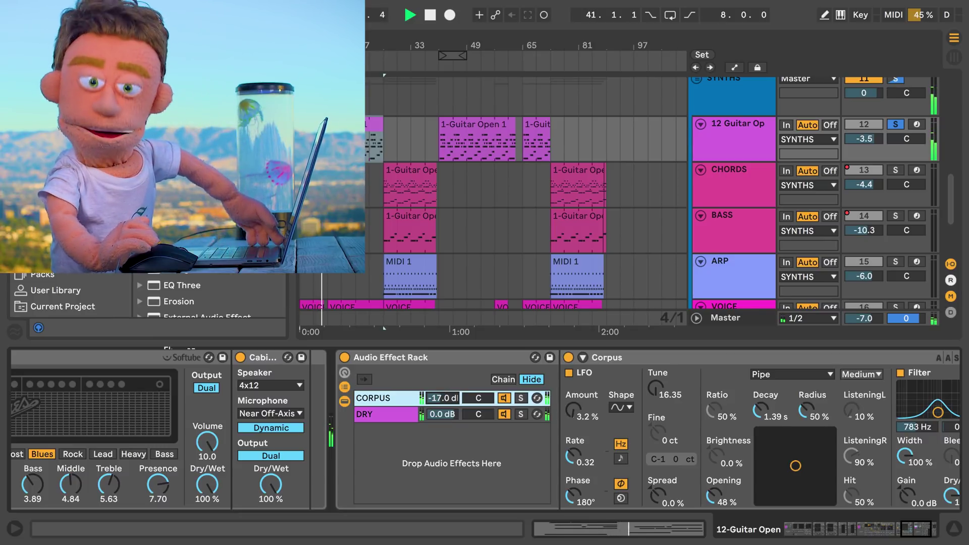
{"action": "left_click_drag", "start_coordinate": [442, 416], "coordinate": [442, 419]}
{"action": "scroll", "coordinate": [599, 438], "scroll_direction": "right", "scroll_amount": 3}
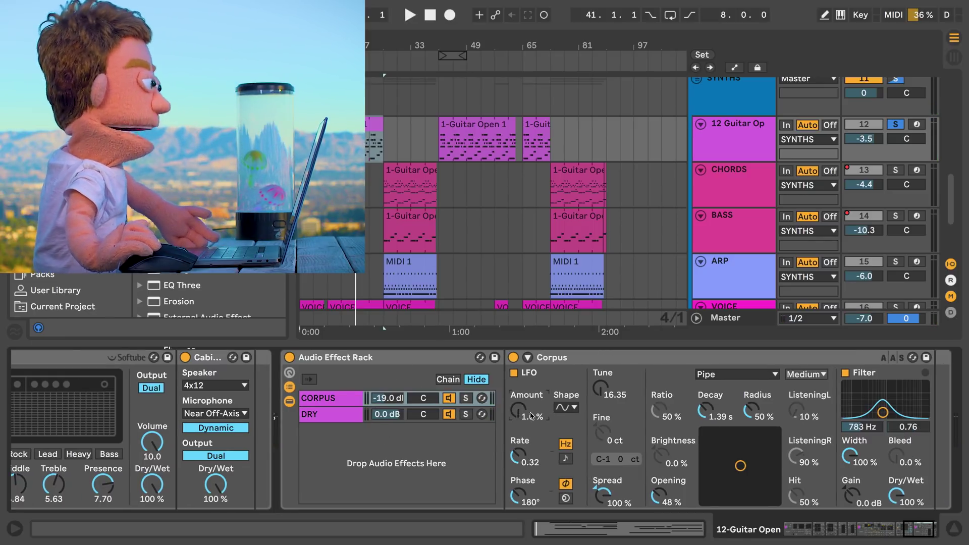
Restart playback and switch the Corpus LFO to Spin, raising it to 50 %
{"action": "key", "text": "space"}
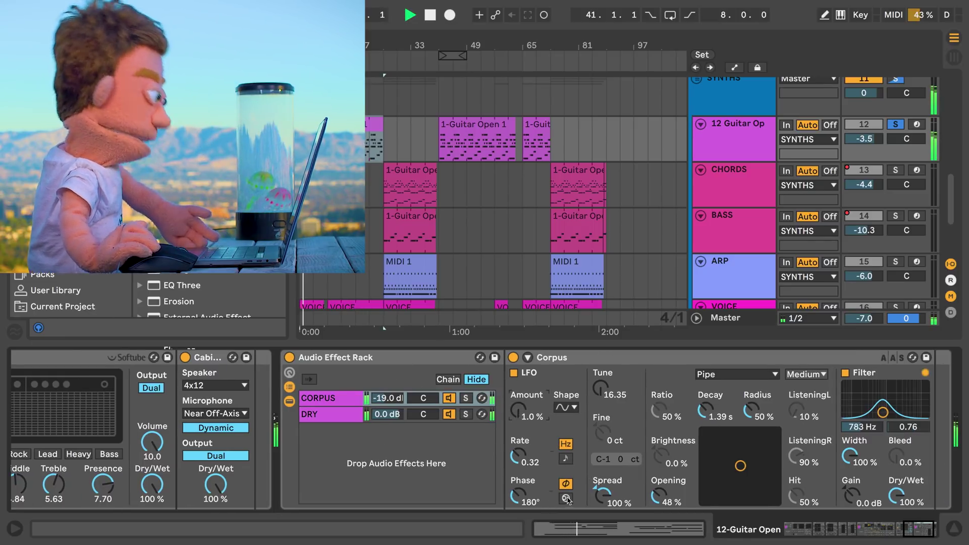
{"action": "left_click", "coordinate": [566, 498]}
{"action": "left_click_drag", "start_coordinate": [520, 495], "coordinate": [521, 462]}
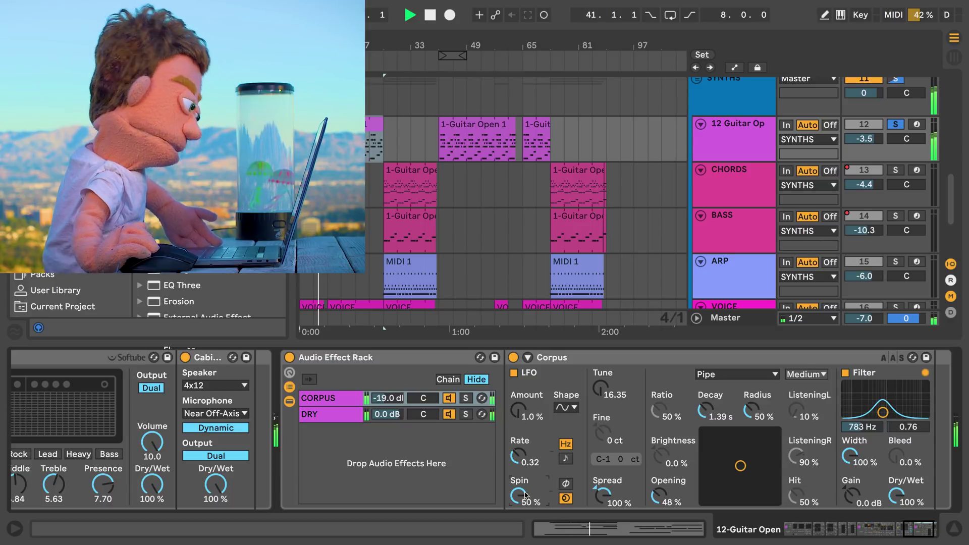
Audition the CORPUS chain at -14 dB, settle it at -18.4 dB, and stop playback
{"action": "left_click_drag", "start_coordinate": [387, 398], "coordinate": [387, 387]}
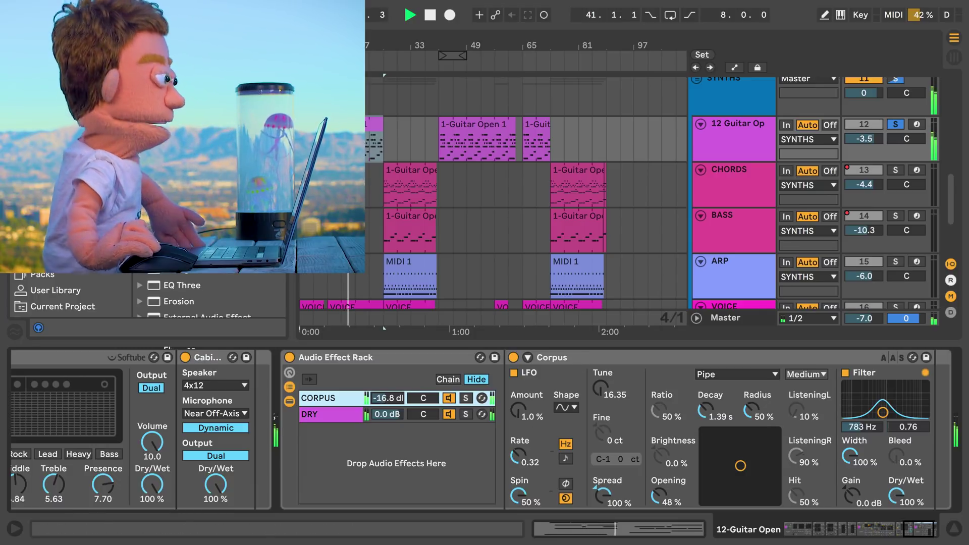
{"action": "left_click_drag", "start_coordinate": [383, 399], "coordinate": [383, 401]}
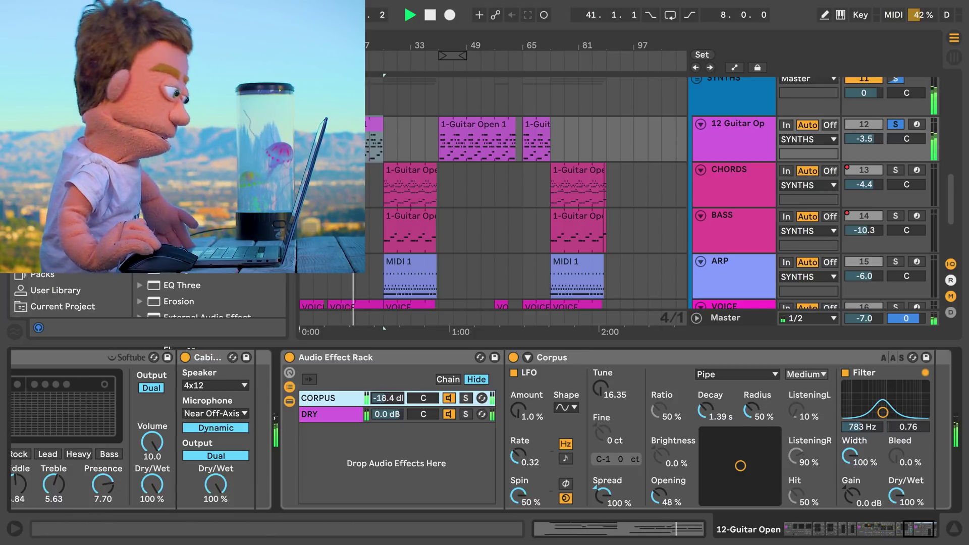
{"action": "key", "text": "space"}
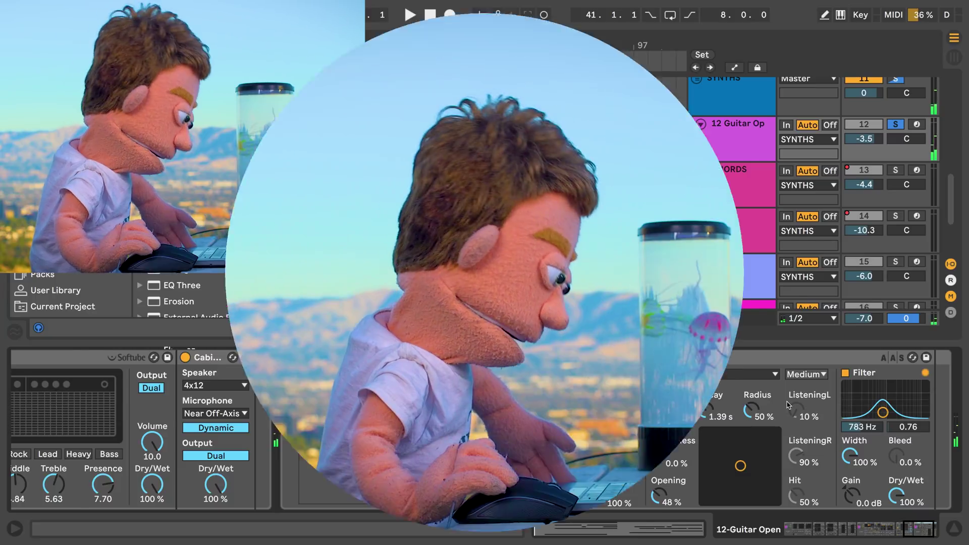